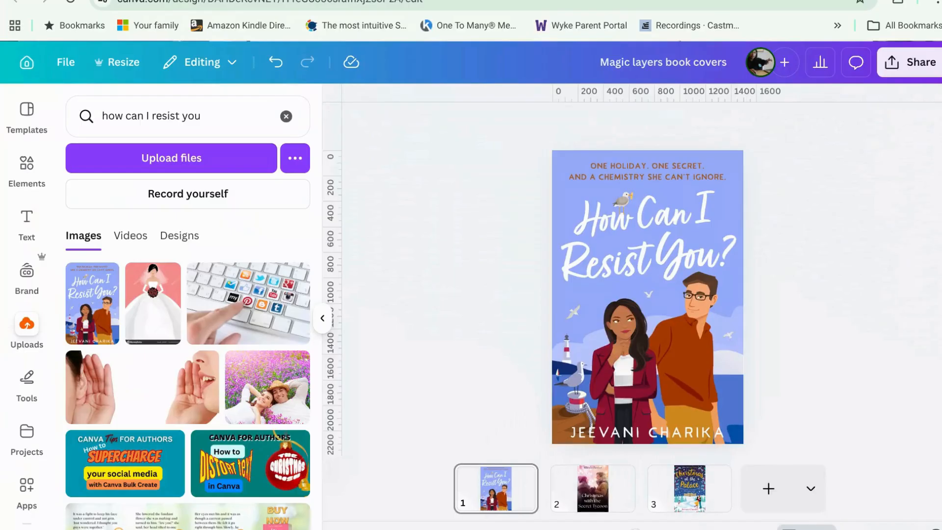
- Collapse the uploads panel and look through the covers on pages 2 and 3 before returning to page 1
{"action": "left_click", "coordinate": [322, 318]}
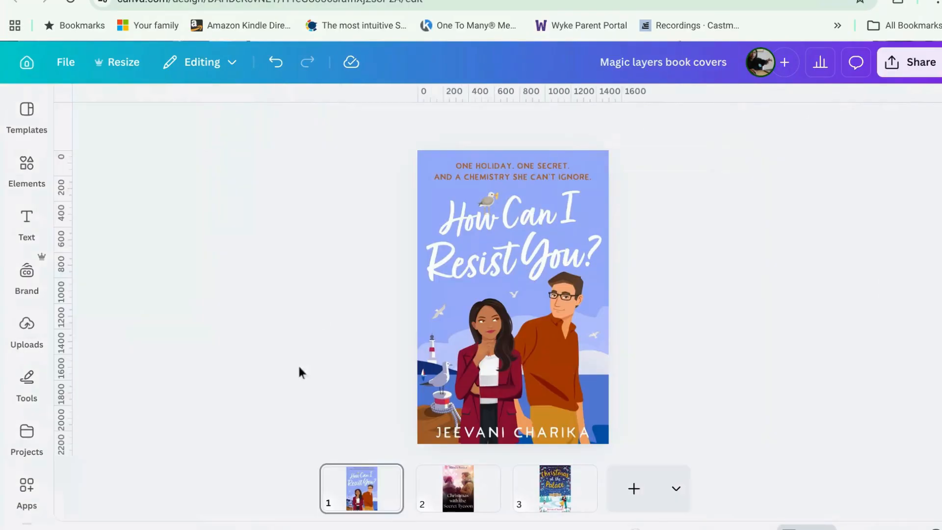
{"action": "left_click", "coordinate": [441, 491]}
{"action": "left_click", "coordinate": [532, 483]}
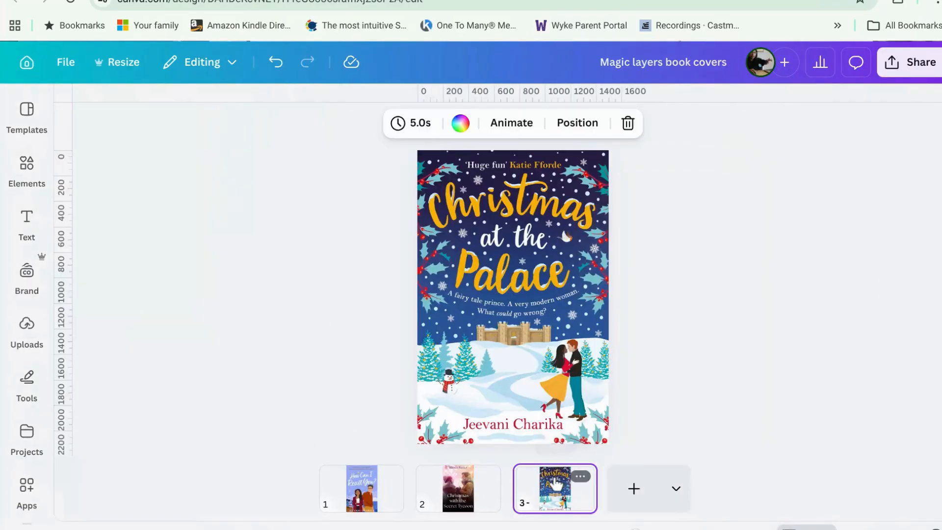
{"action": "left_click", "coordinate": [368, 503]}
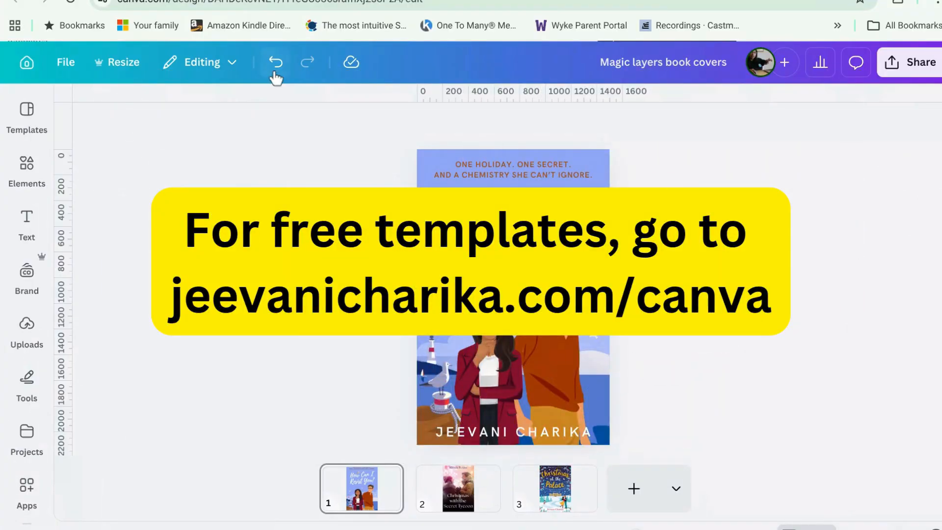
- Undo the earlier edits back to the flat page 1 cover and split that image into editable layers with Magic Layers
{"action": "left_click", "coordinate": [276, 70]}
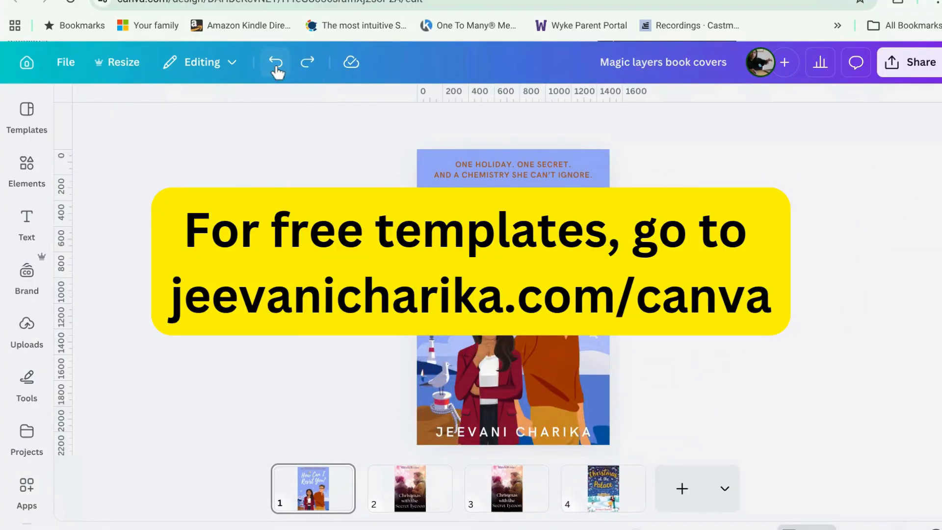
{"action": "left_click", "coordinate": [277, 71]}
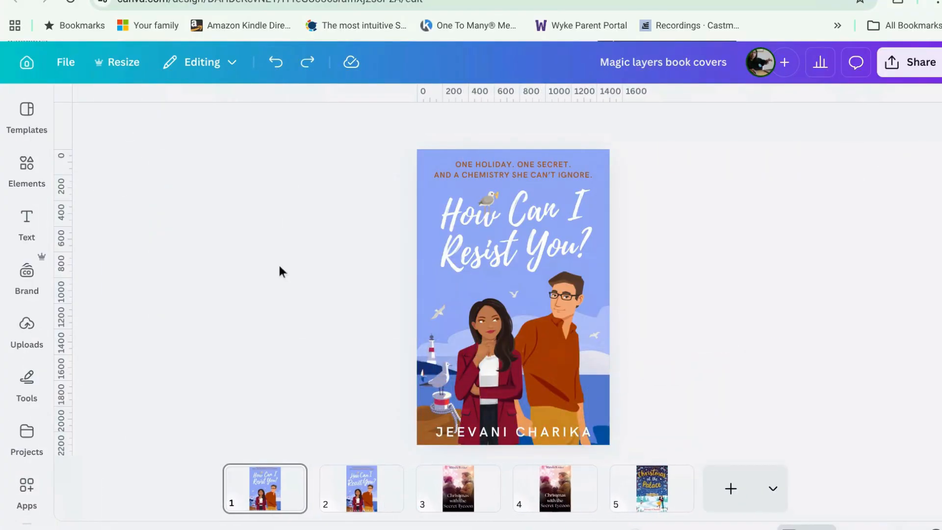
{"action": "left_click", "coordinate": [276, 69]}
{"action": "left_click", "coordinate": [276, 70]}
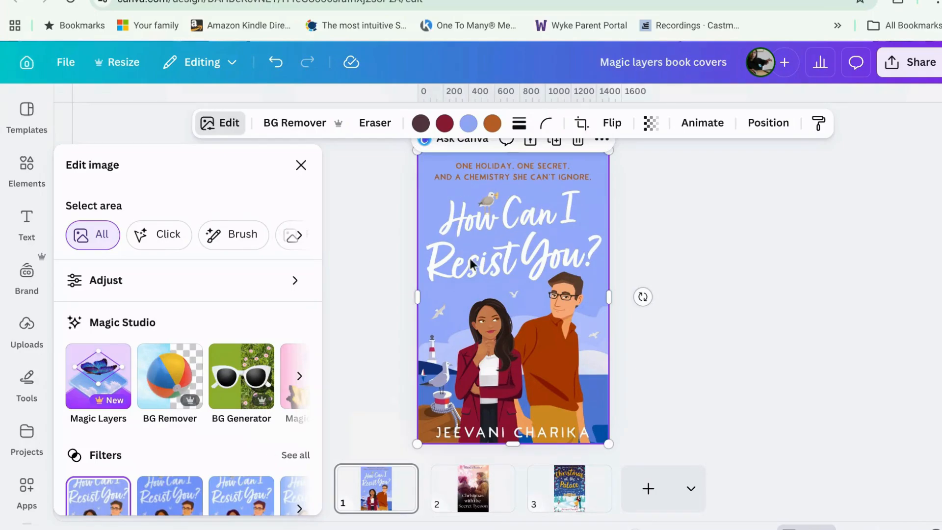
{"action": "left_click", "coordinate": [102, 392]}
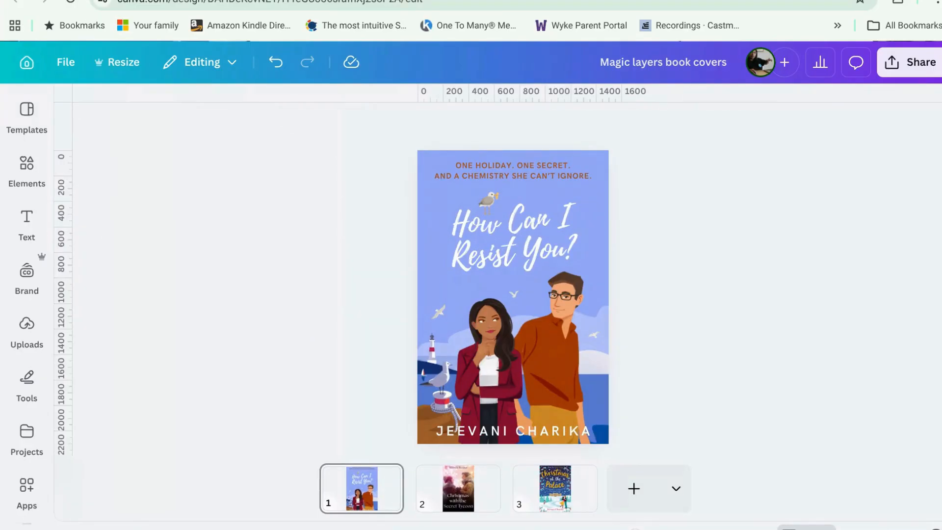
- Try moving the title text on the page 1 cover, select the seagull above it, and undo the move
{"action": "left_click", "coordinate": [473, 265]}
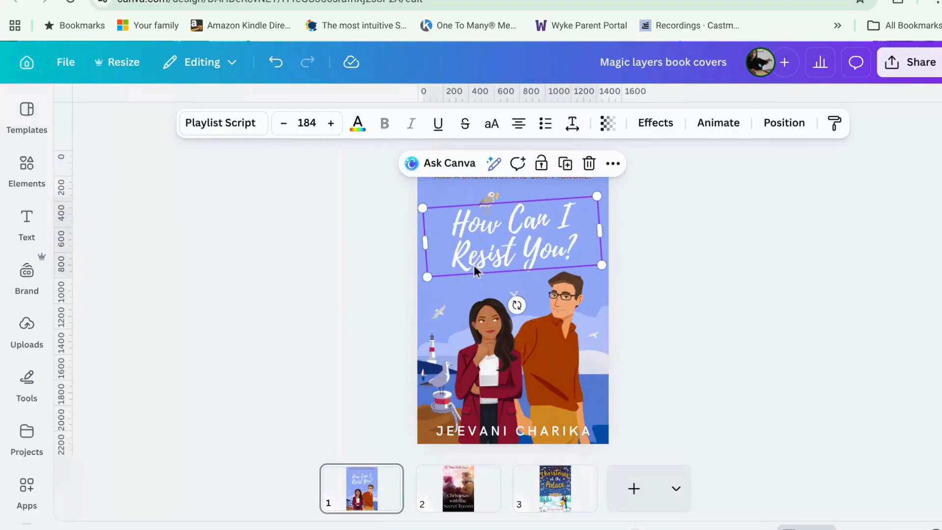
{"action": "left_click_drag", "start_coordinate": [474, 263], "coordinate": [480, 271]}
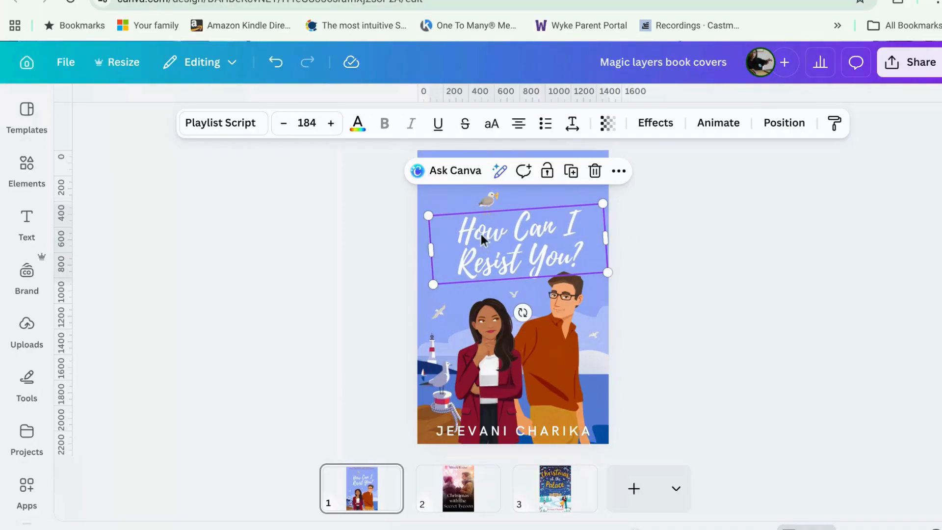
{"action": "left_click", "coordinate": [489, 203]}
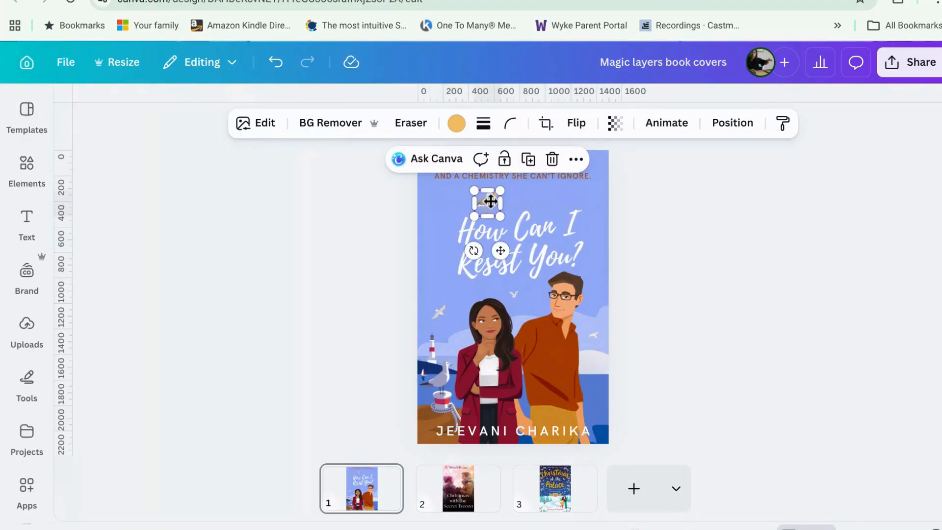
{"action": "key", "text": "ctrl+z"}
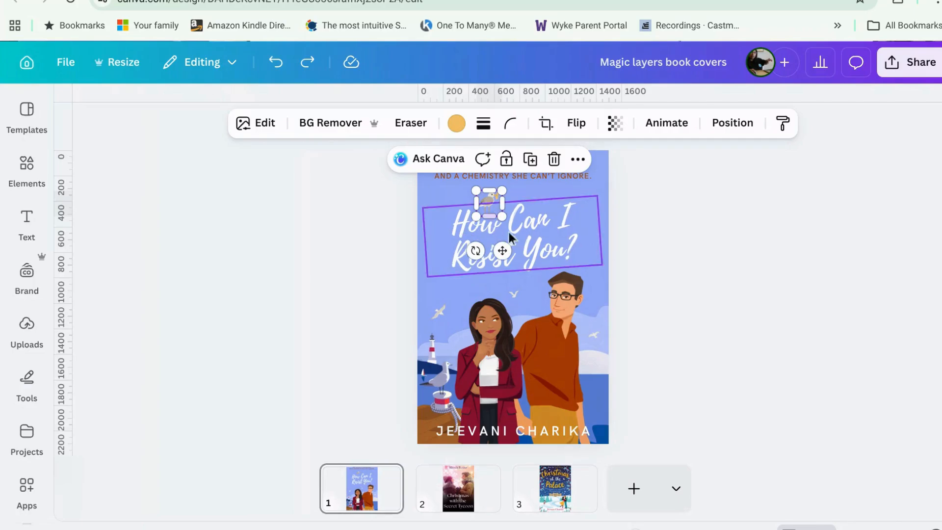
- Show the layers of the page 1 cover and examine the whole list down to the background
{"action": "right_click", "coordinate": [540, 231]}
{"action": "mouse_move", "coordinate": [631, 316]}
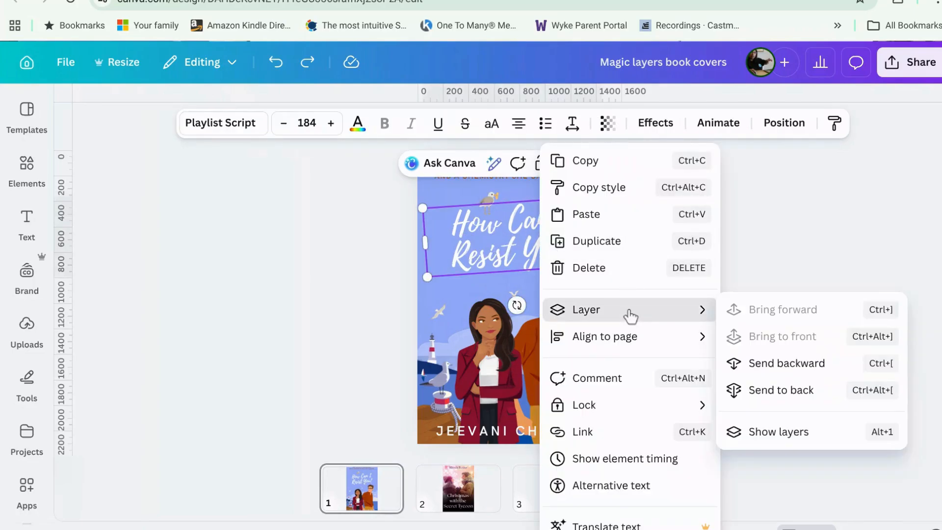
{"action": "left_click", "coordinate": [810, 439]}
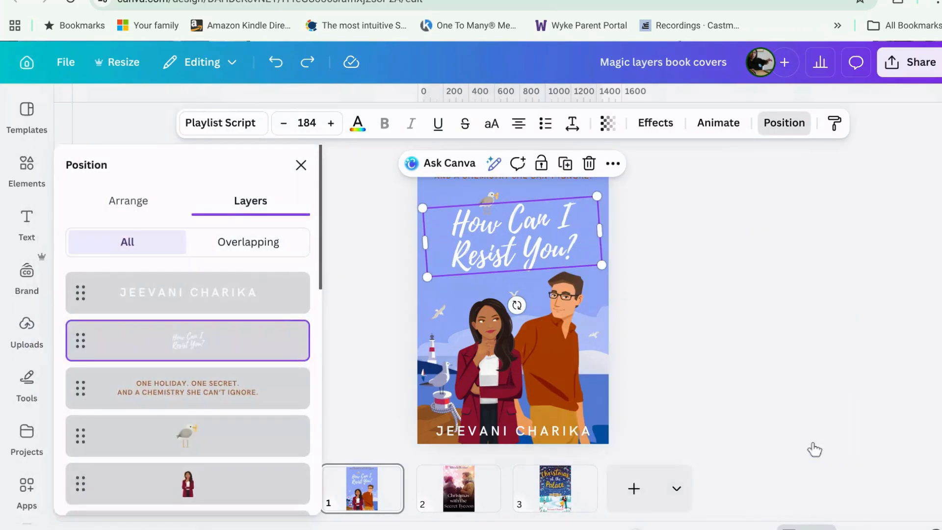
{"action": "scroll", "coordinate": [270, 378], "scroll_direction": "down", "scroll_amount": 5}
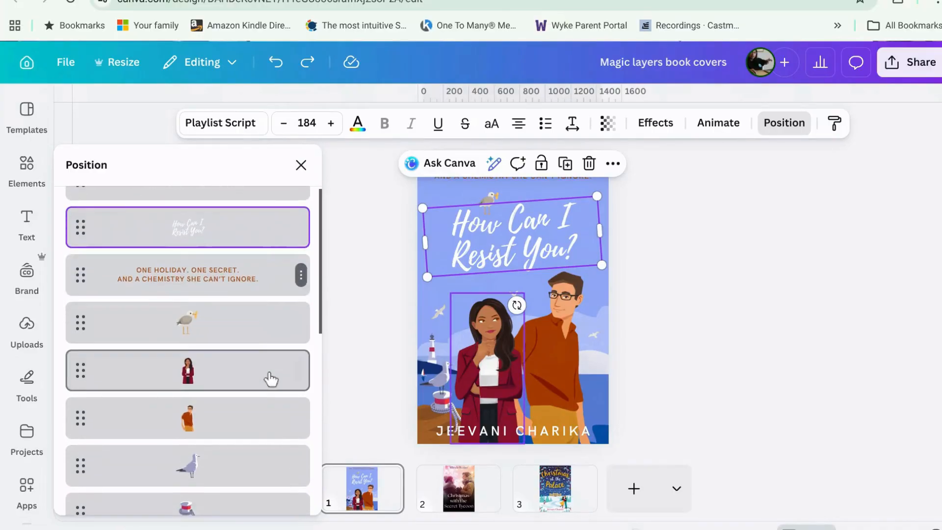
{"action": "scroll", "coordinate": [271, 372], "scroll_direction": "down", "scroll_amount": 3}
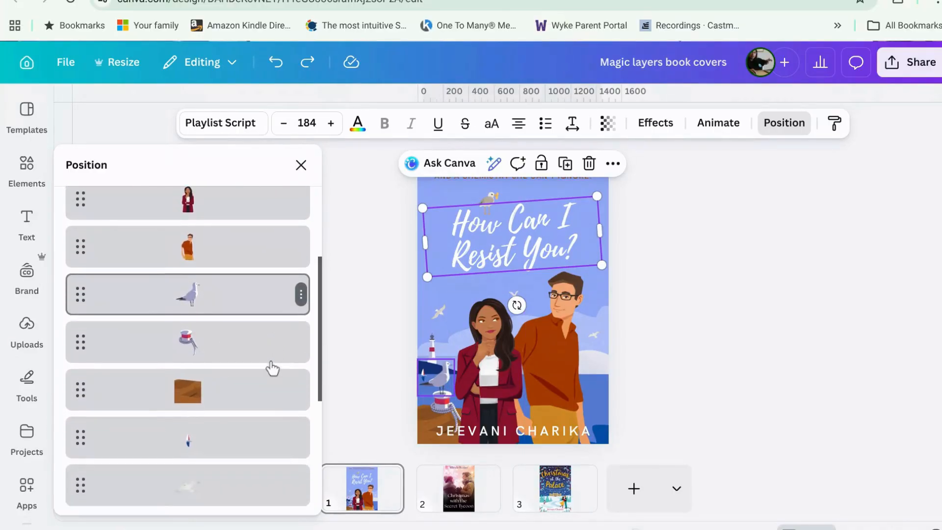
{"action": "scroll", "coordinate": [272, 368], "scroll_direction": "down", "scroll_amount": 3}
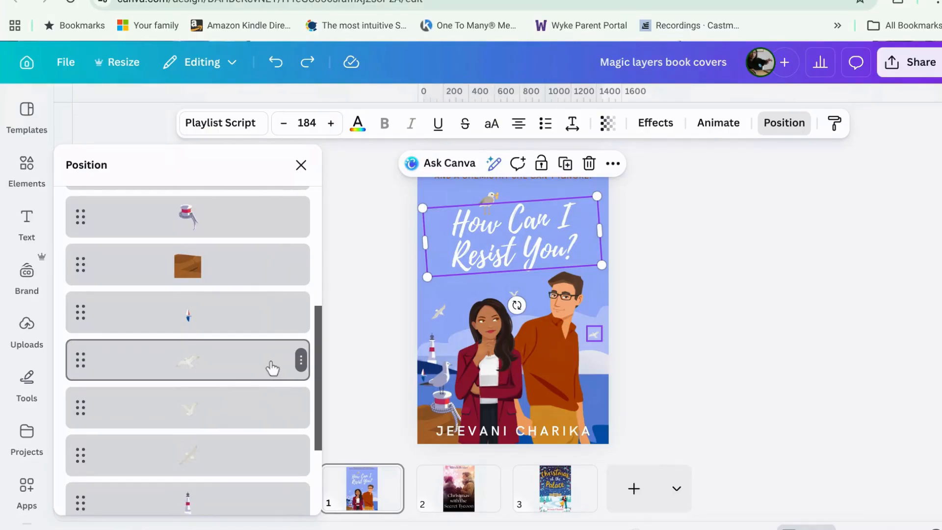
{"action": "scroll", "coordinate": [273, 368], "scroll_direction": "down", "scroll_amount": 1}
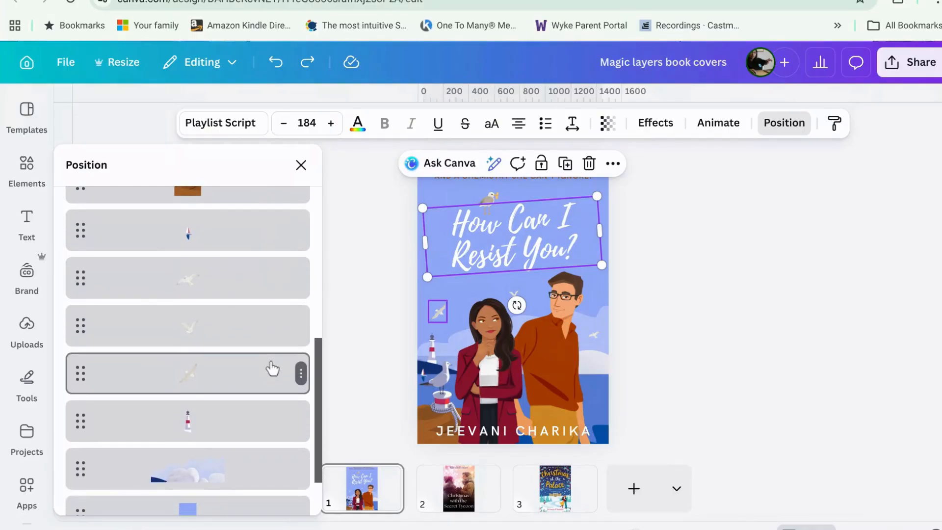
{"action": "scroll", "coordinate": [272, 368], "scroll_direction": "down", "scroll_amount": 3}
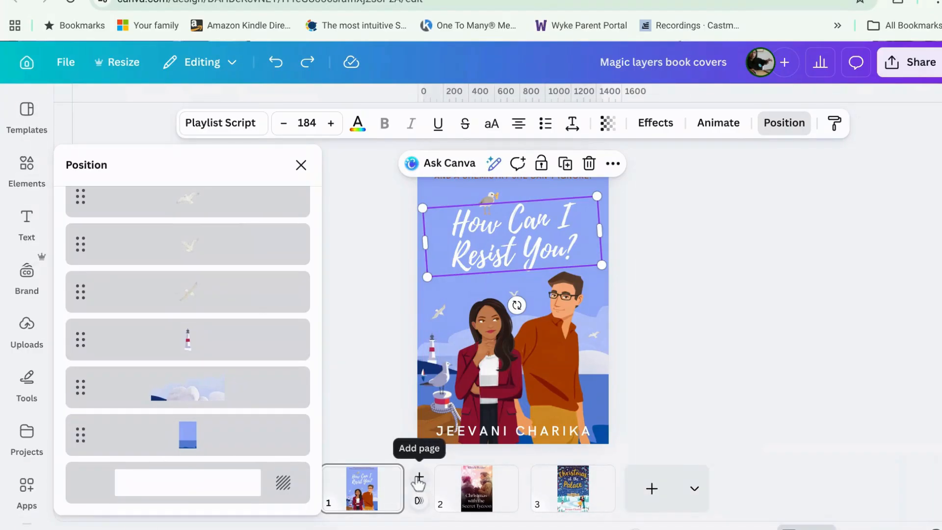
- Add a page after page 1, set the uploaded "How Can I Resist You?" cover as its background, and compare both pages
{"action": "left_click", "coordinate": [418, 479]}
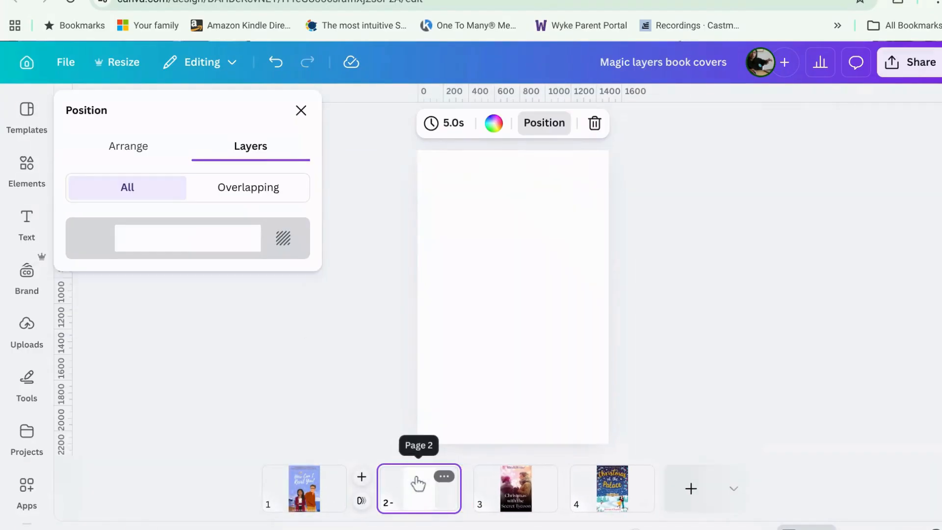
{"action": "left_click", "coordinate": [27, 167]}
{"action": "left_click", "coordinate": [27, 326]}
{"action": "left_click_drag", "start_coordinate": [95, 312], "coordinate": [542, 477]}
{"action": "left_click", "coordinate": [457, 493]}
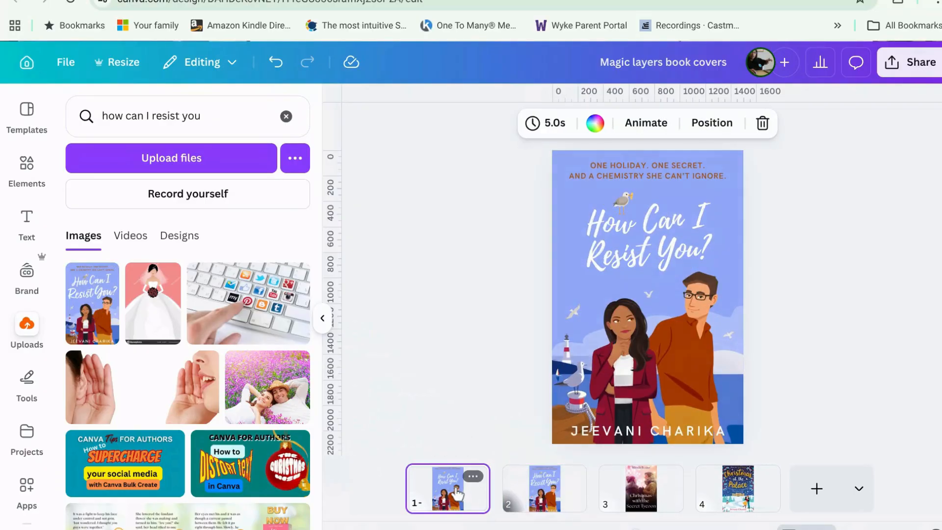
{"action": "left_click", "coordinate": [542, 485]}
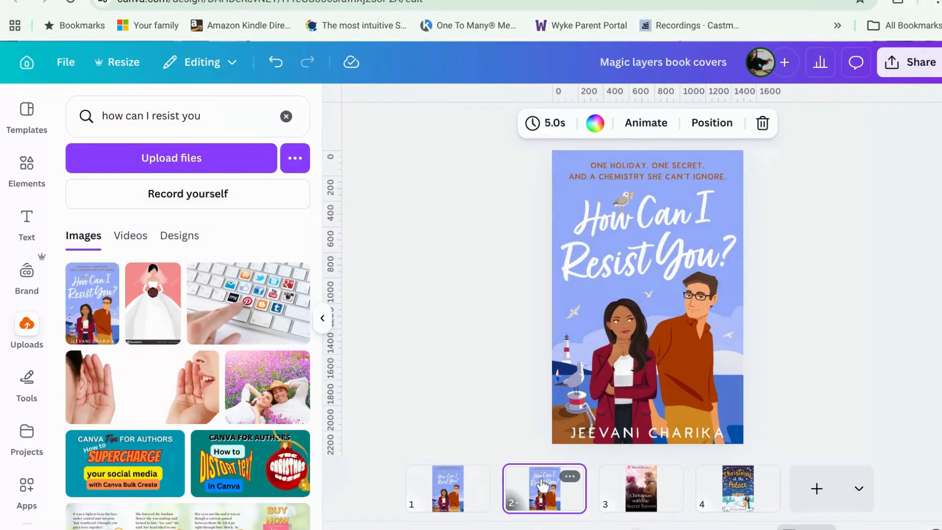
{"action": "left_click", "coordinate": [450, 500]}
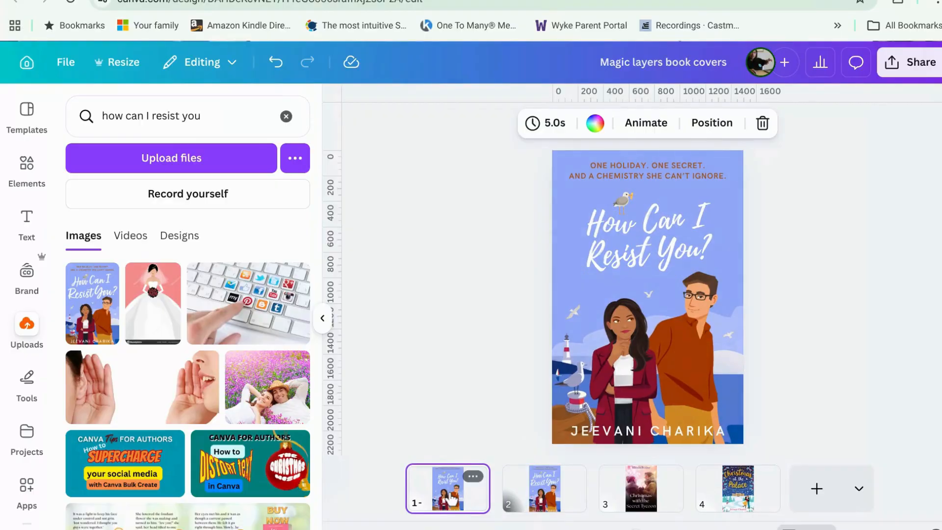
{"action": "left_click", "coordinate": [542, 488]}
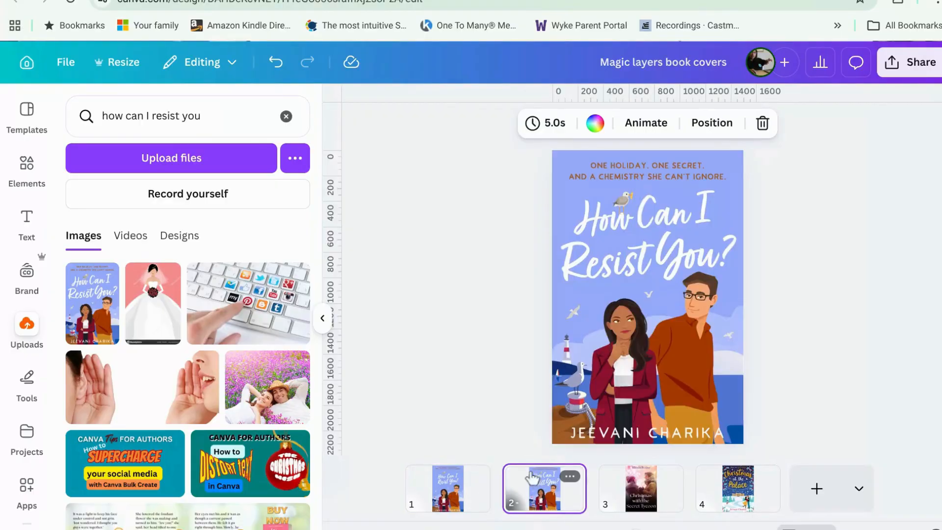
- Detach the page 2 cover image from the background and resize it to fill the whole page
{"action": "left_click", "coordinate": [597, 305]}
{"action": "right_click", "coordinate": [596, 305]}
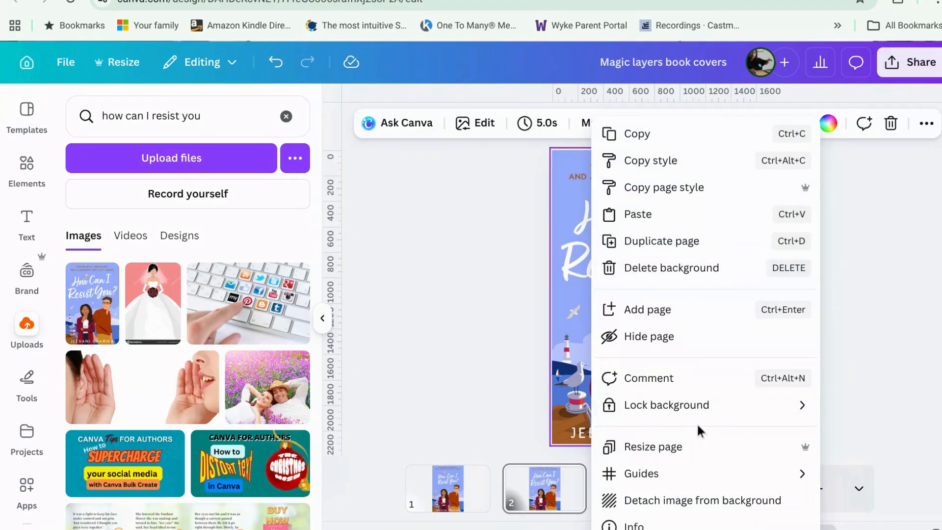
{"action": "left_click", "coordinate": [336, 331]}
{"action": "right_click", "coordinate": [632, 277]}
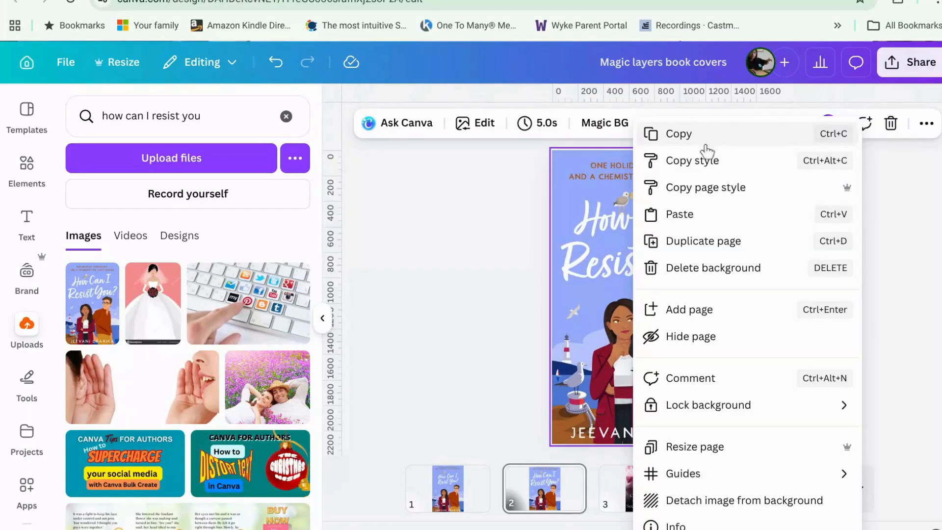
{"action": "left_click", "coordinate": [724, 499]}
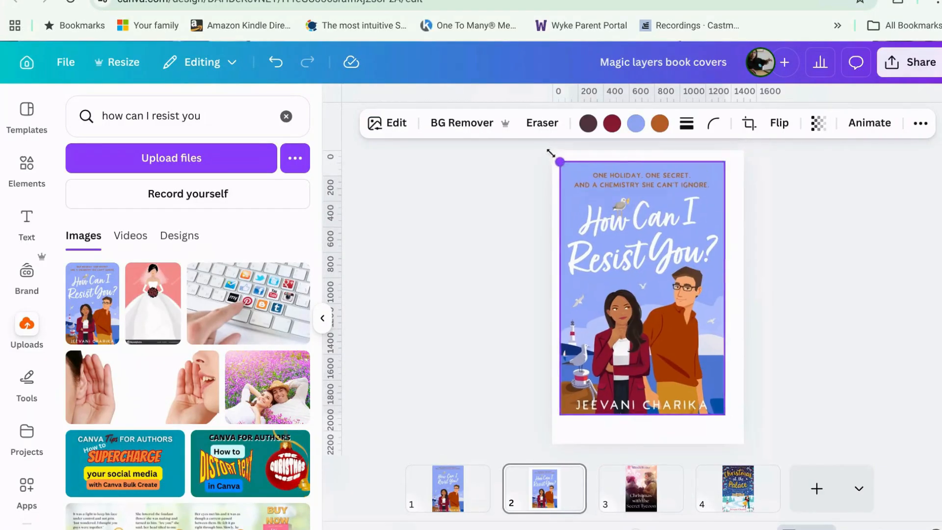
{"action": "left_click_drag", "start_coordinate": [550, 153], "coordinate": [551, 148]}
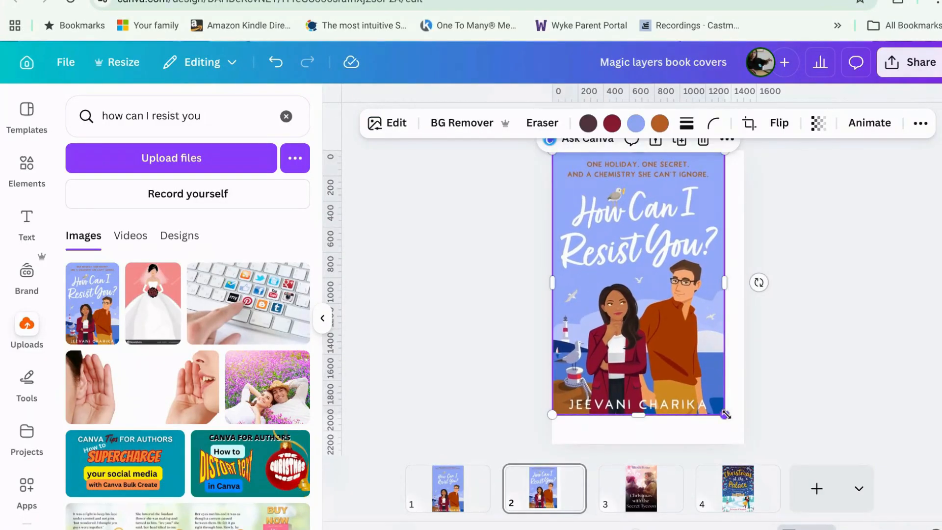
{"action": "left_click_drag", "start_coordinate": [725, 414], "coordinate": [744, 444]}
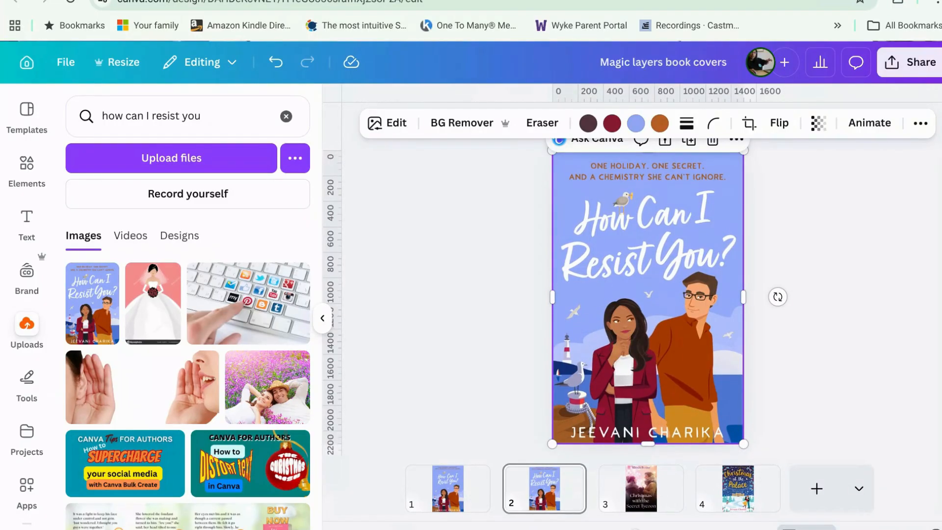
- Enlarge the "How Can I Resist You?" title text on page 1 and reposition it to resemble the original cover
{"action": "left_click", "coordinate": [449, 499]}
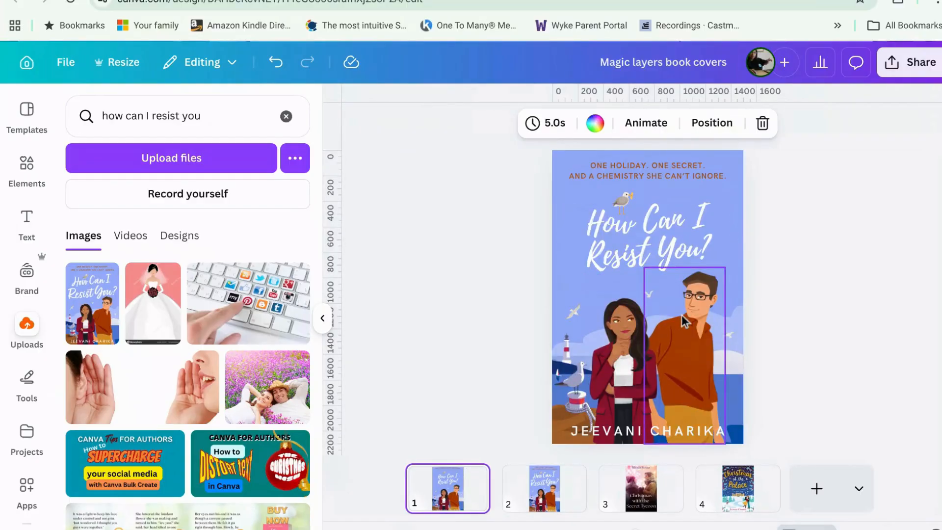
{"action": "left_click", "coordinate": [657, 251]}
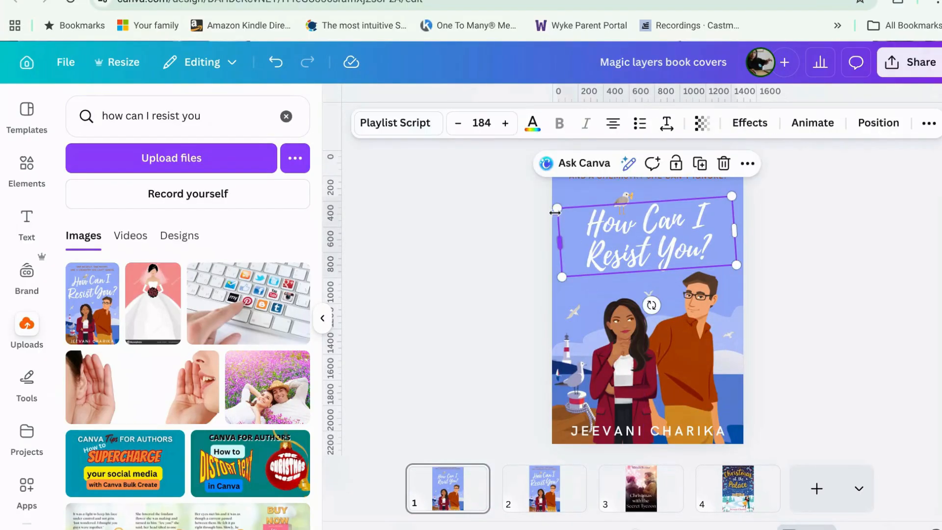
{"action": "left_click_drag", "start_coordinate": [556, 212], "coordinate": [517, 207]}
{"action": "left_click_drag", "start_coordinate": [657, 211], "coordinate": [677, 216]}
{"action": "left_click", "coordinate": [843, 241]}
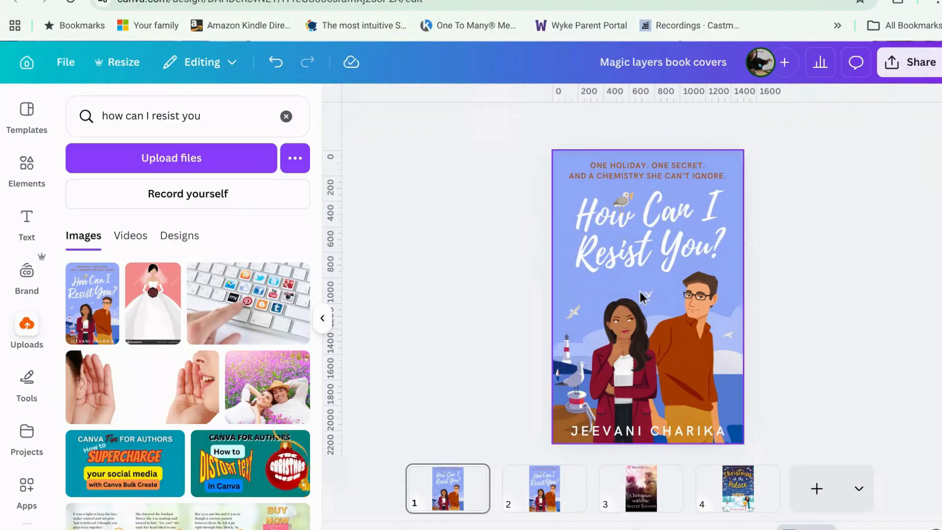
- Duplicate page 3 with the "Christmas with the Secret Tycoon" cover
{"action": "left_click", "coordinate": [640, 488]}
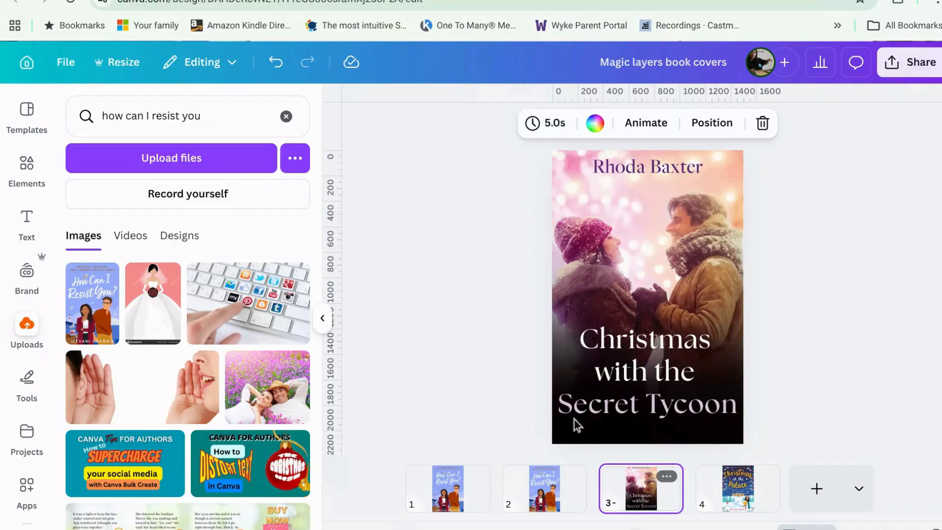
{"action": "right_click", "coordinate": [663, 211]}
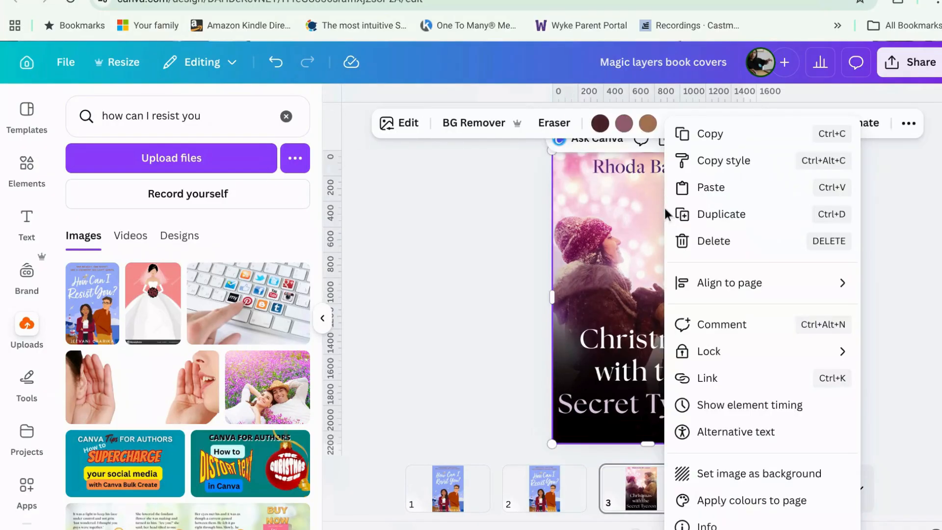
{"action": "left_click", "coordinate": [785, 207]}
{"action": "left_click", "coordinate": [829, 305]}
{"action": "right_click", "coordinate": [694, 259]}
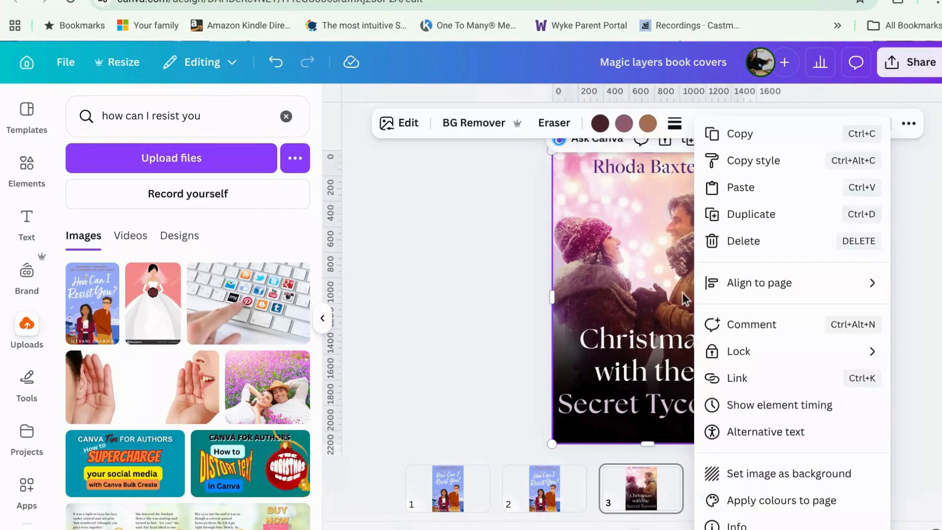
{"action": "left_click", "coordinate": [667, 482]}
{"action": "left_click", "coordinate": [666, 476]}
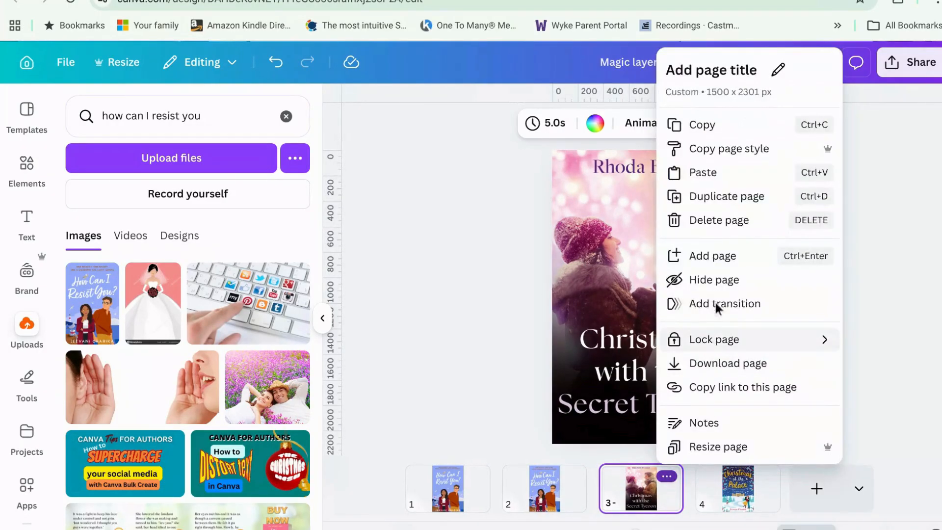
{"action": "left_click", "coordinate": [711, 199]}
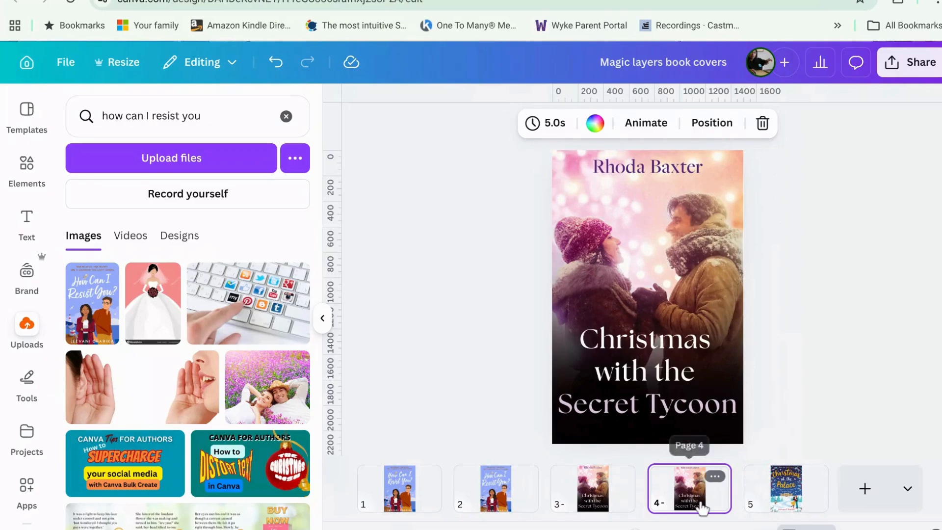
- Split the duplicated "Christmas with the Secret Tycoon" cover on page 4 into editable layers with Magic Layers
{"action": "left_click", "coordinate": [666, 288]}
{"action": "left_click", "coordinate": [407, 128]}
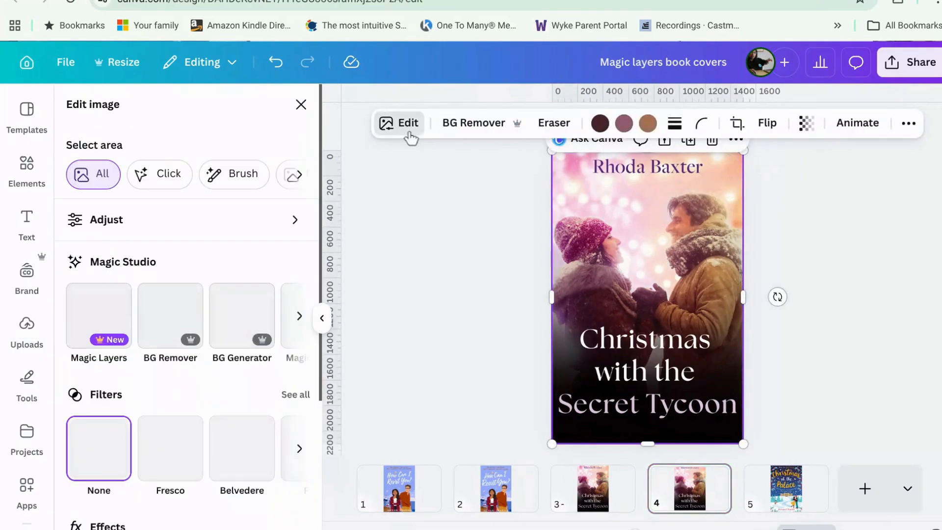
{"action": "left_click", "coordinate": [112, 339]}
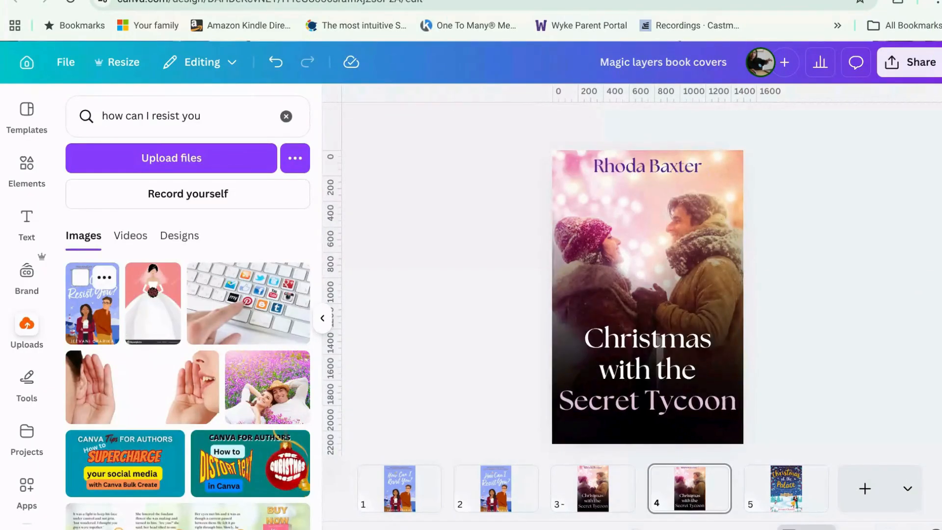
- Compare the layered cover on page 4 with the original cover on page 3
{"action": "left_click", "coordinate": [596, 512]}
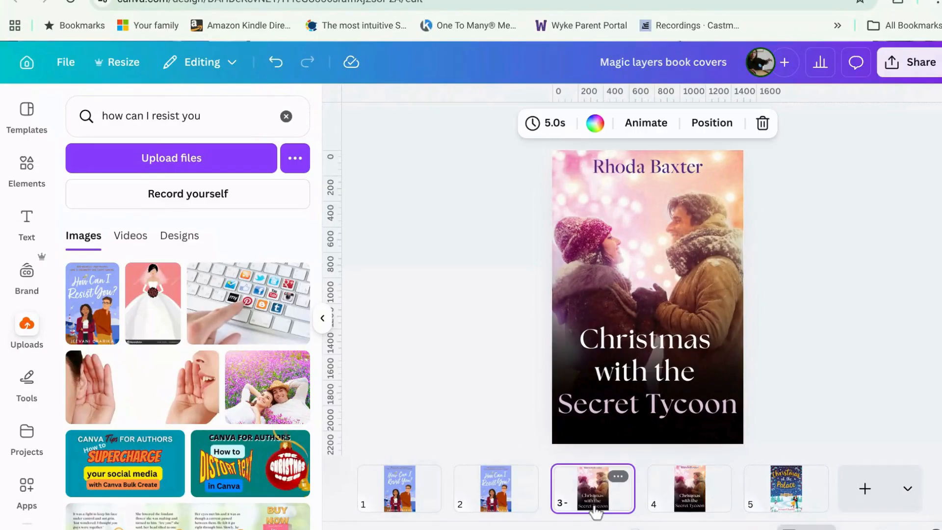
{"action": "left_click", "coordinate": [687, 503]}
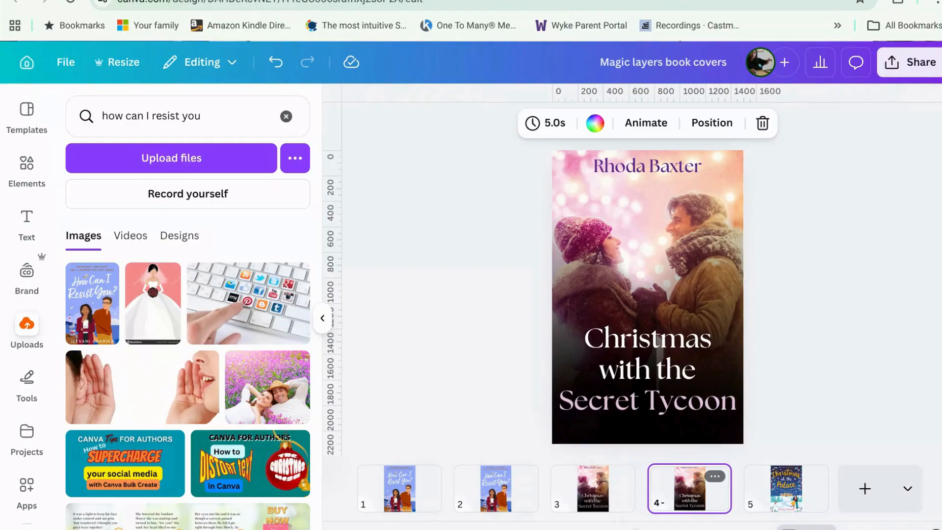
{"action": "left_click", "coordinate": [610, 500]}
{"action": "left_click", "coordinate": [668, 486]}
- Try deleting the two dark gradient pieces behind the title on page 4, and undo both deletions
{"action": "left_click", "coordinate": [661, 257]}
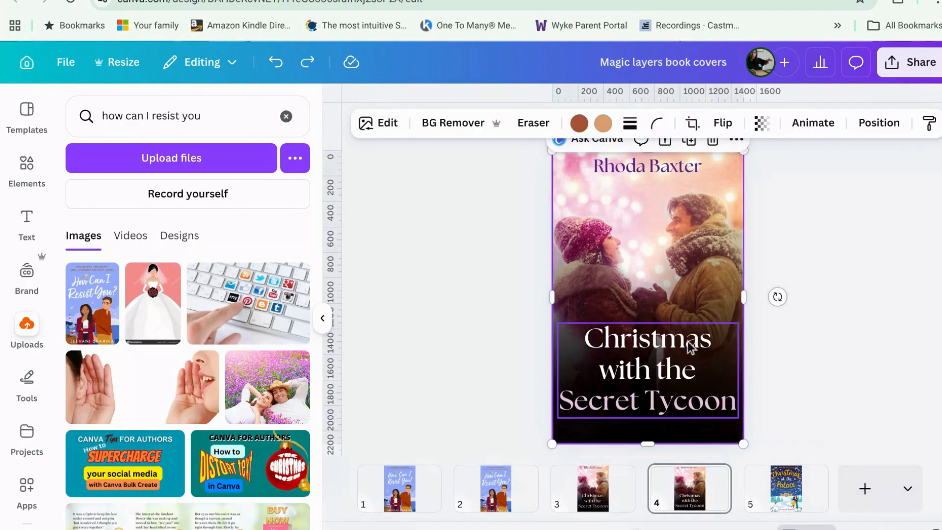
{"action": "left_click", "coordinate": [608, 434]}
{"action": "key", "text": "Delete"}
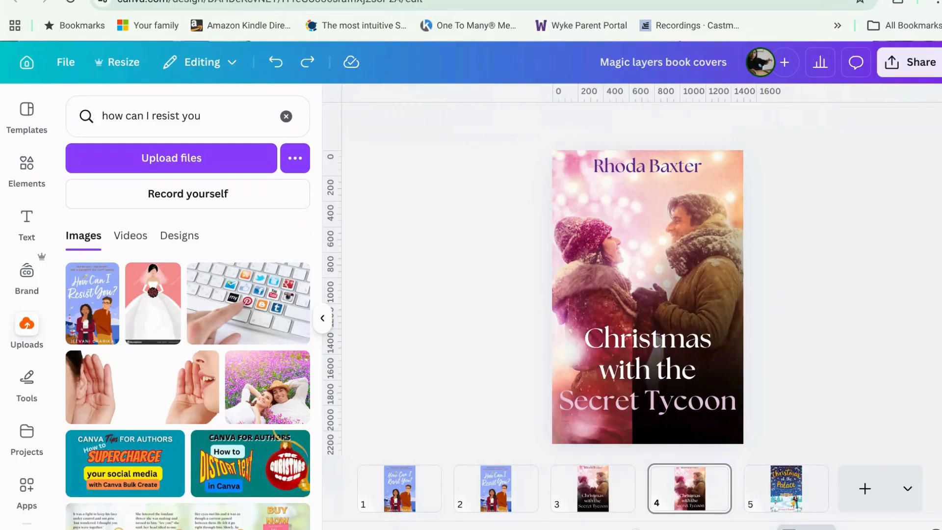
{"action": "left_click", "coordinate": [715, 432]}
{"action": "key", "text": "Delete"}
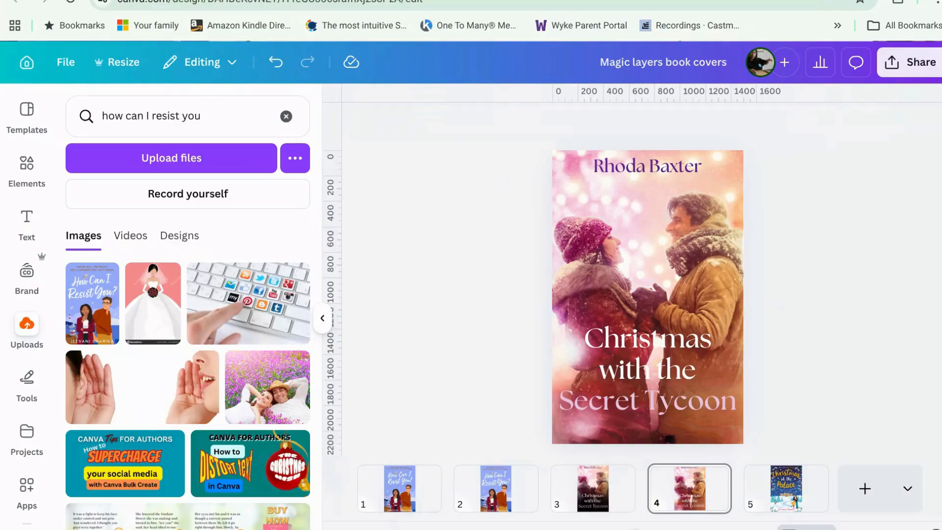
{"action": "key", "text": "ctrl+z"}
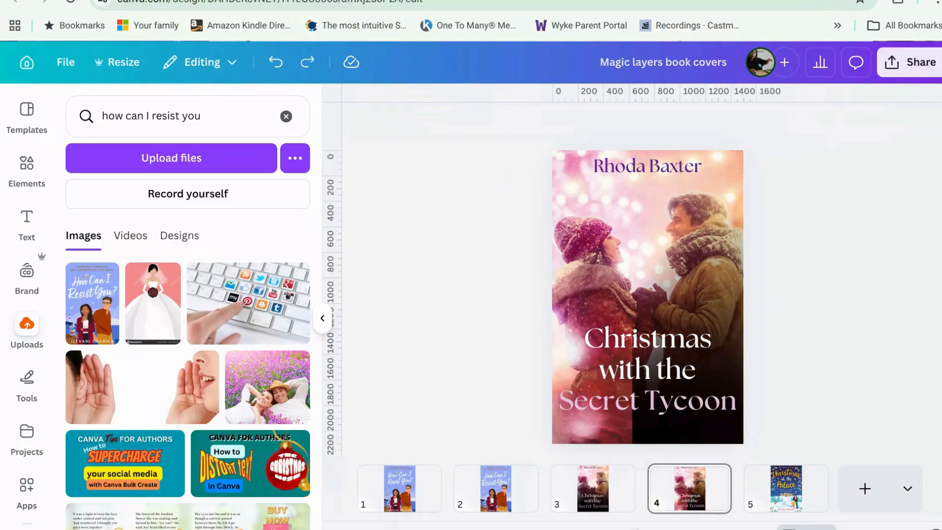
{"action": "key", "text": "ctrl+z"}
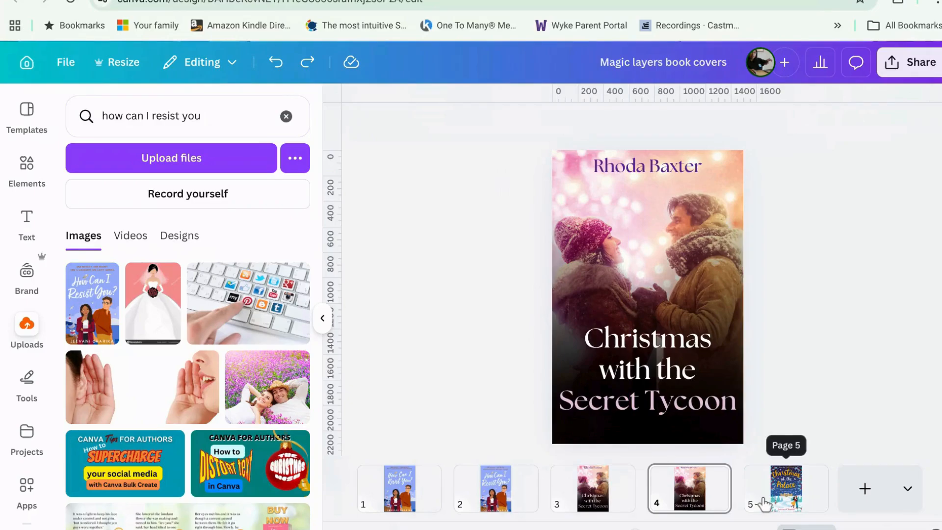
- Select the "Christmas with the Secret Tycoon" title on page 4 and examine its editable text and font
{"action": "left_click", "coordinate": [643, 403]}
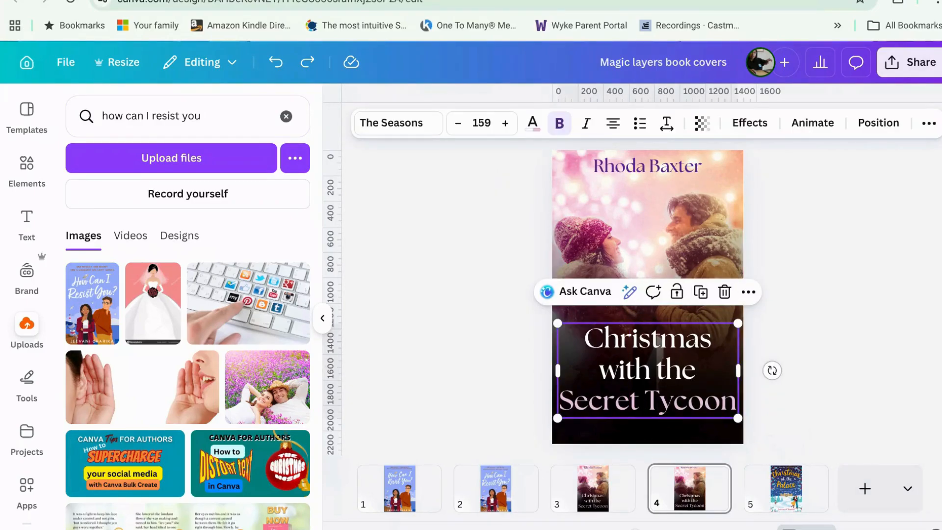
{"action": "left_click", "coordinate": [643, 392]}
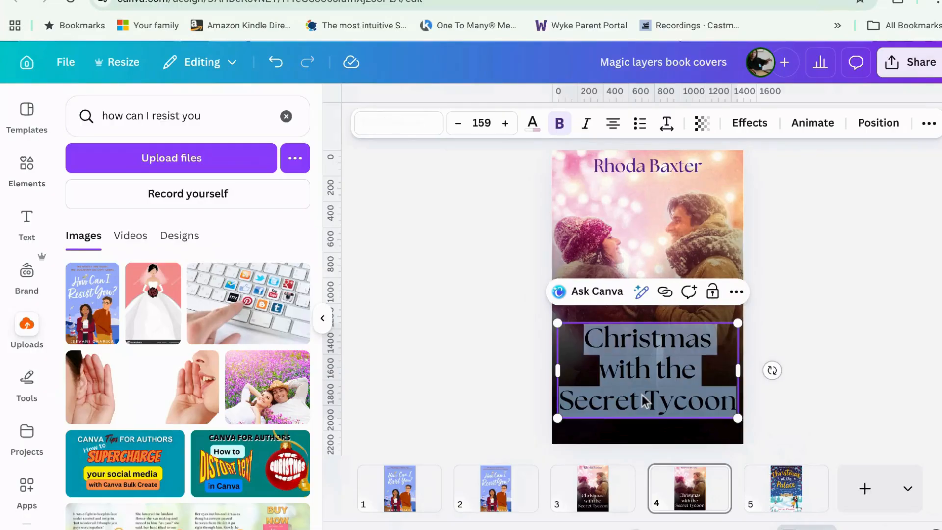
{"action": "left_click", "coordinate": [643, 390]}
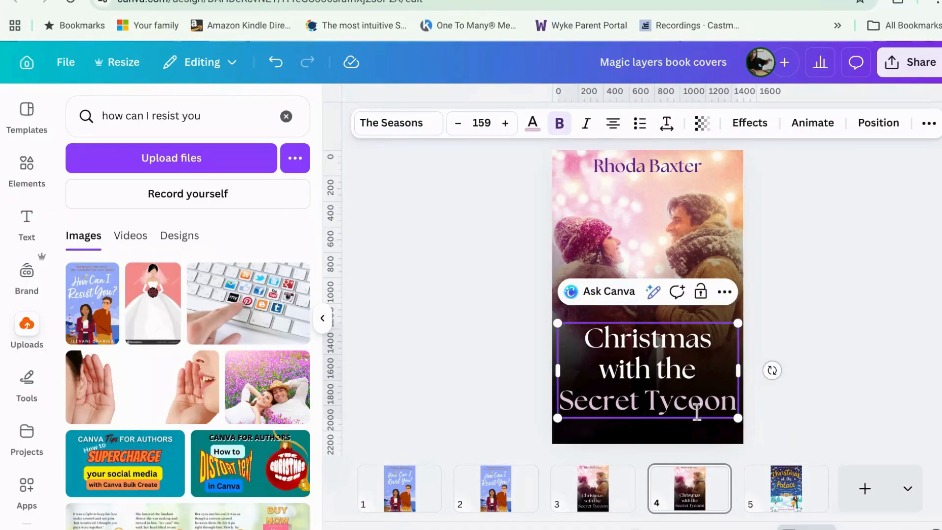
- Show the image editing options, including Magic Layers, for the flat "How Can I Resist You?" cover on page 2
{"action": "left_click", "coordinate": [495, 488]}
{"action": "left_click", "coordinate": [669, 251]}
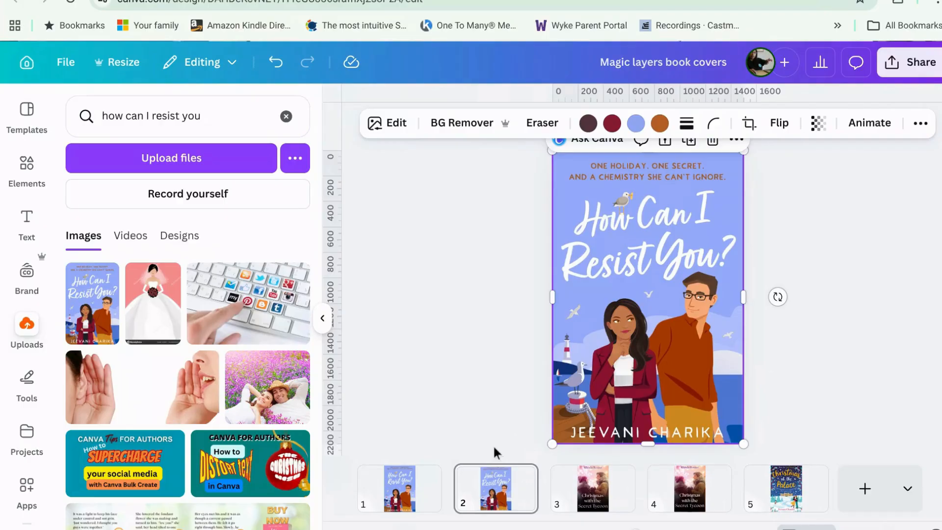
{"action": "left_click", "coordinate": [397, 124]}
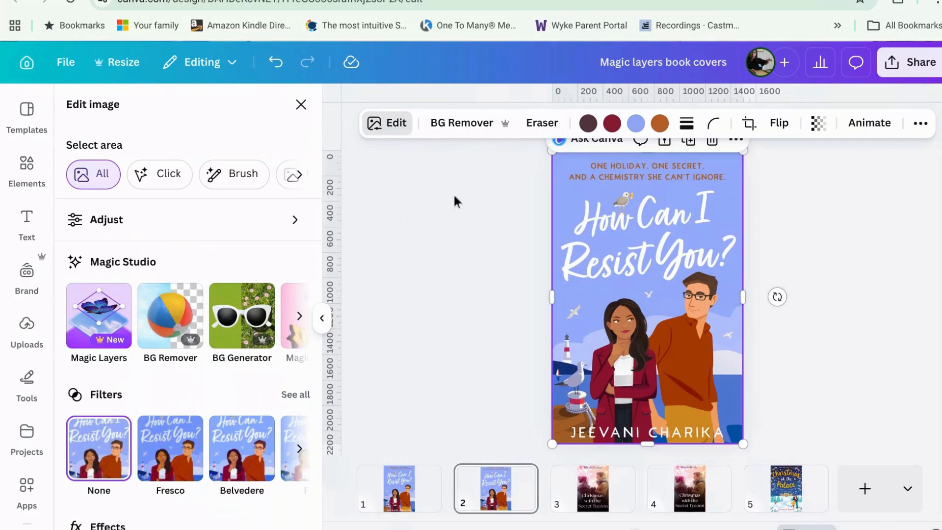
{"action": "key", "text": "ctrl+z"}
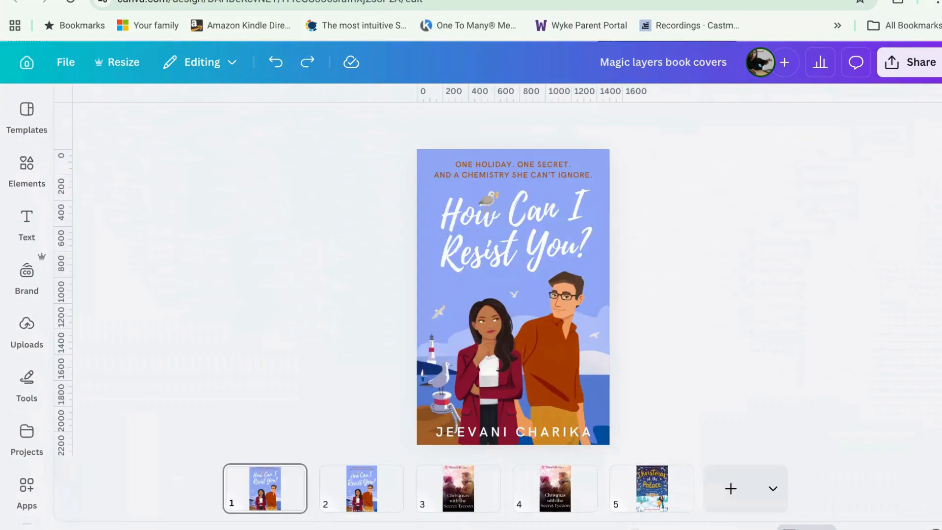